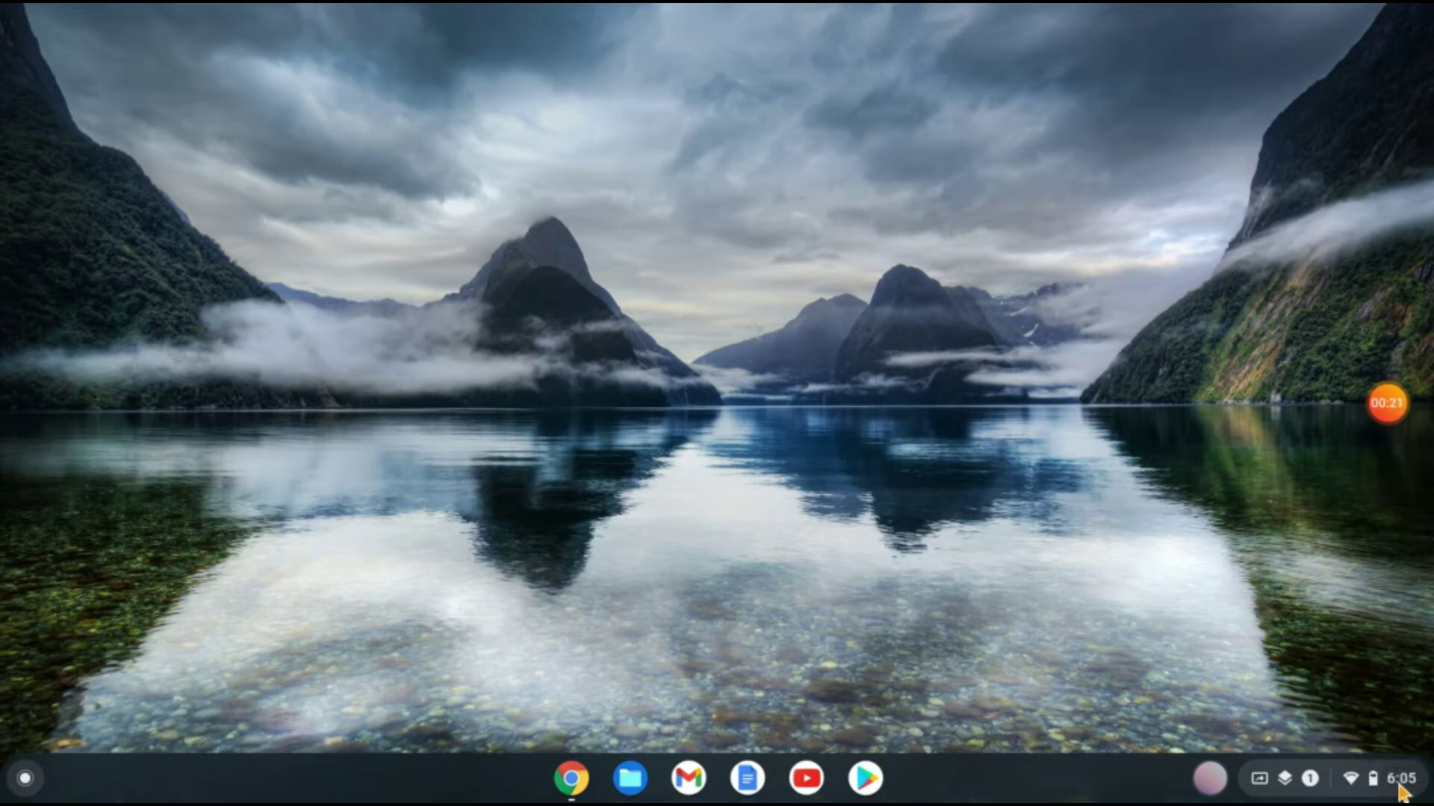
Step: Launch the ChromeOS Settings app from the Quick Settings panel
left_click(1401, 790)
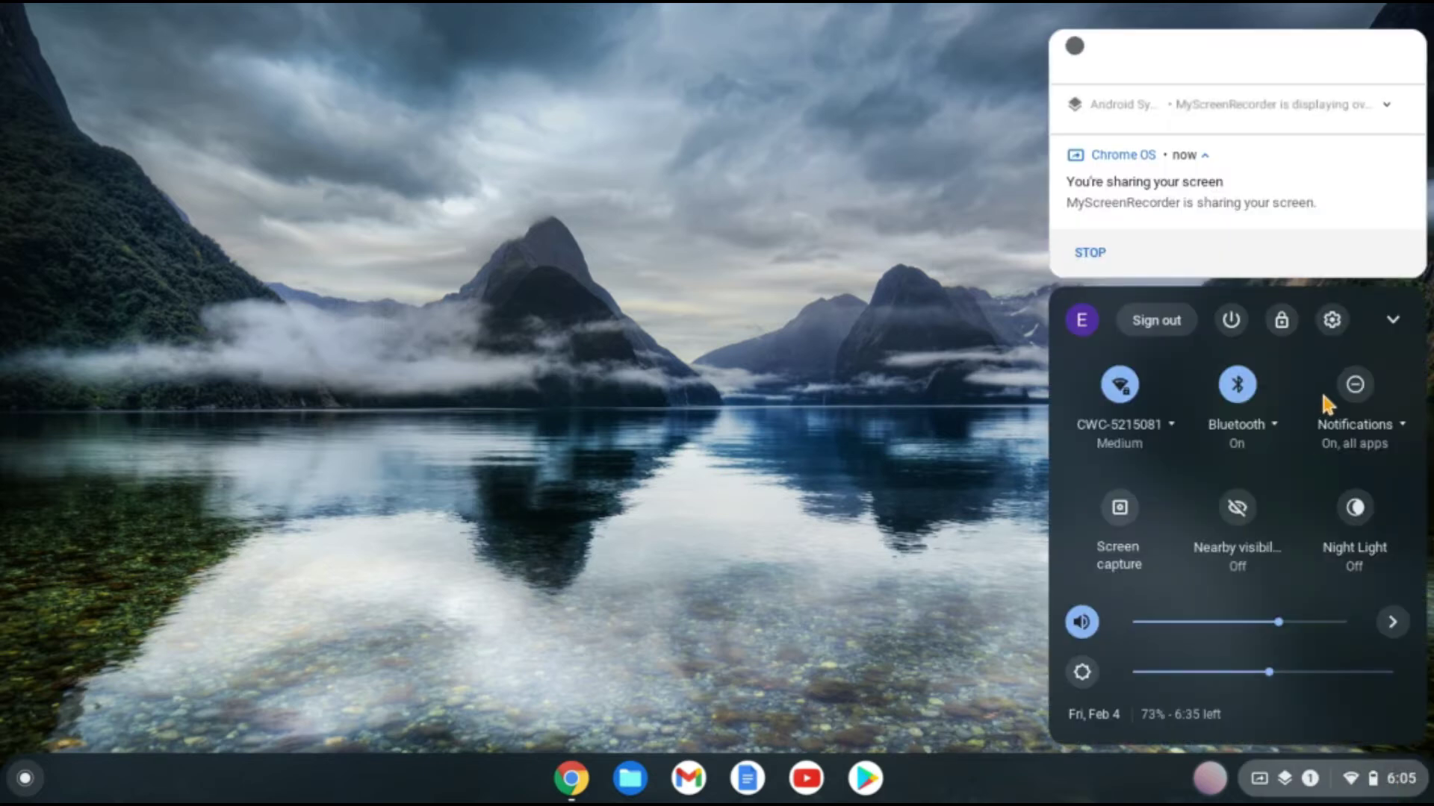
left_click(1333, 322)
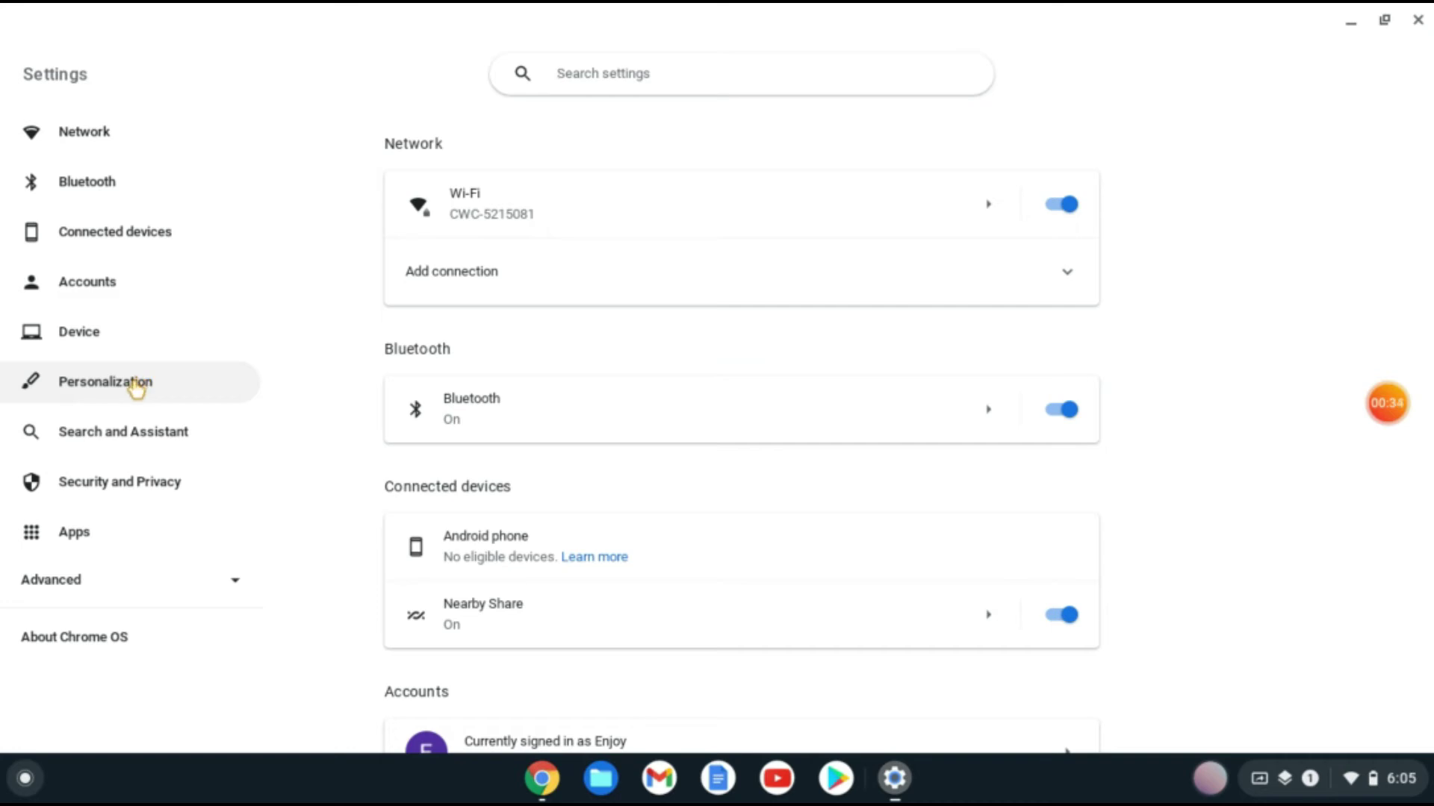
Step: Jump to the Personalization section to reveal the Search and Assistant options
left_click(136, 387)
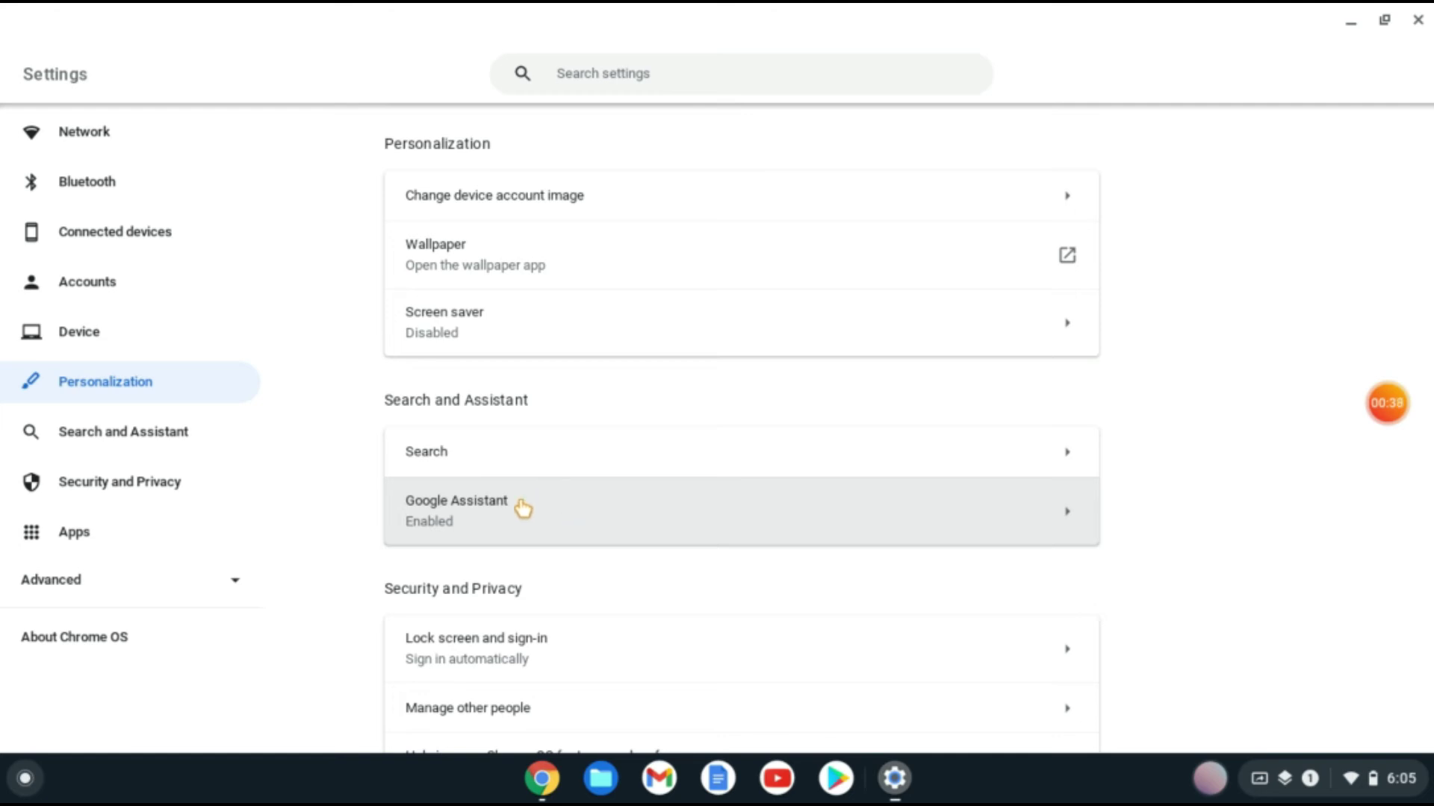
Step: Switch the Google Assistant toggle from On to Off on its settings page
left_click(554, 516)
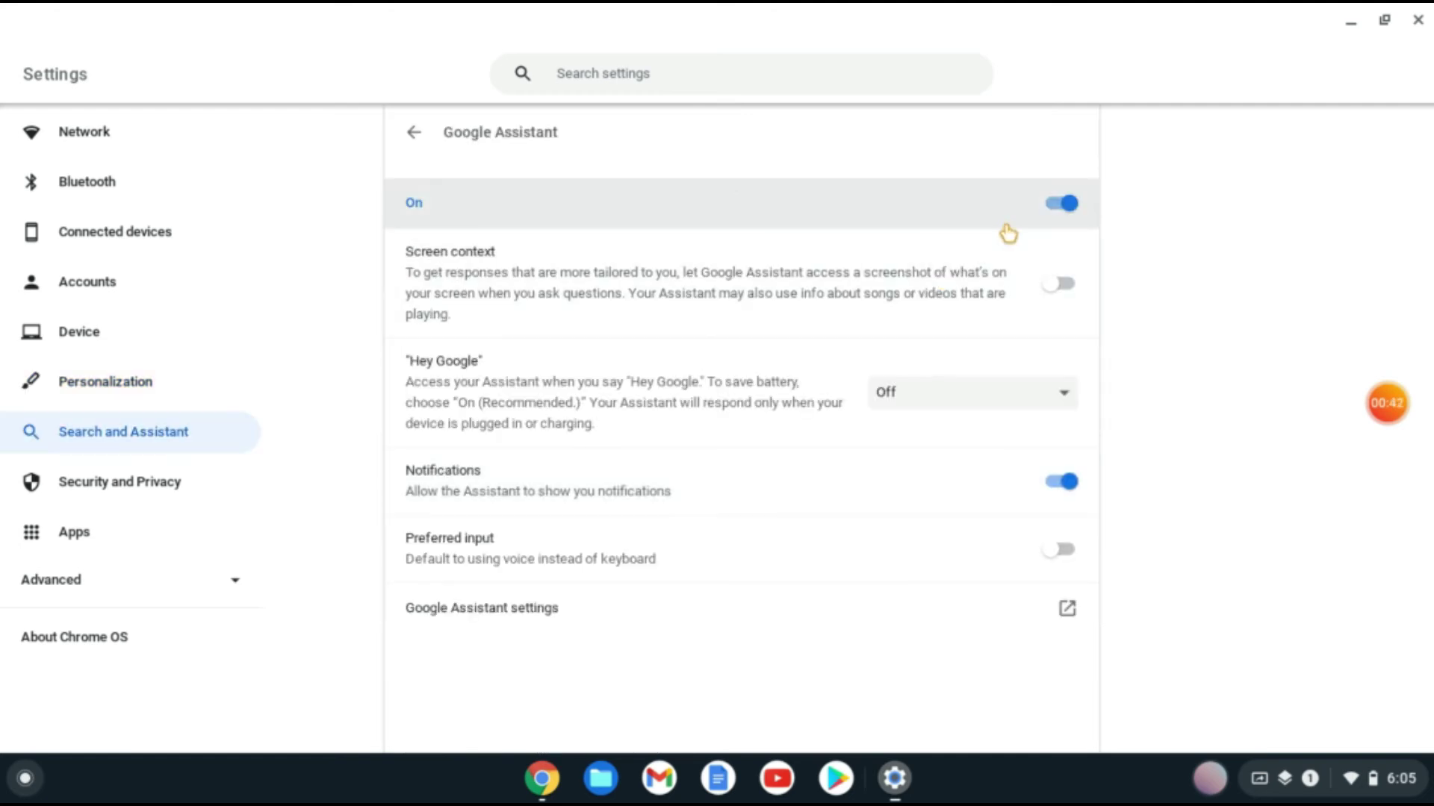
left_click(1062, 205)
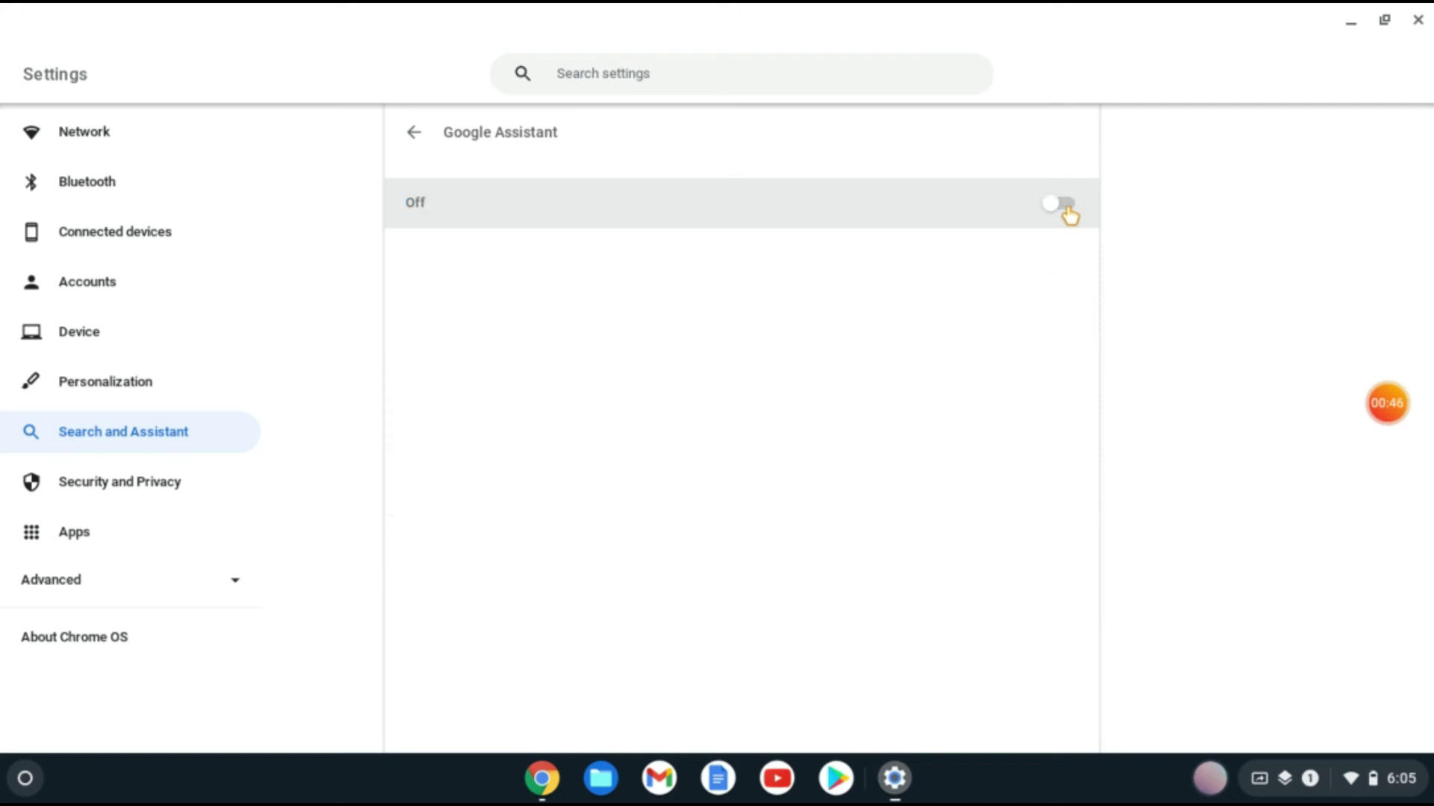